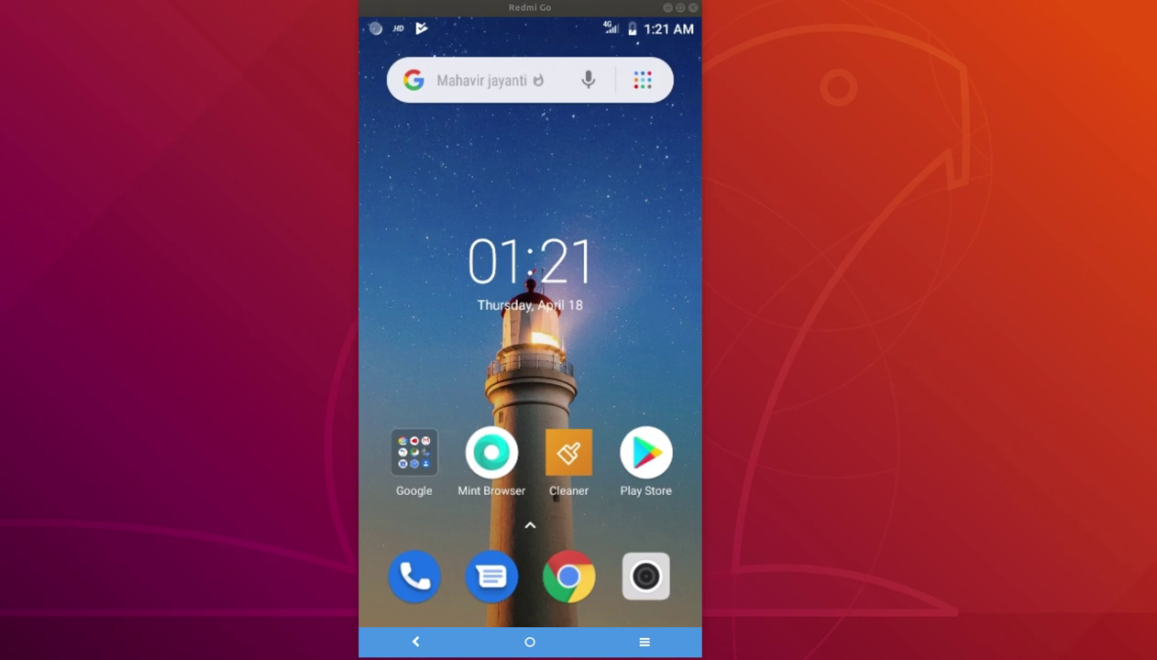
# Open the Play Store and show the full list of Featured Apps for Android (Go Edition)
pyautogui.click(645, 452)
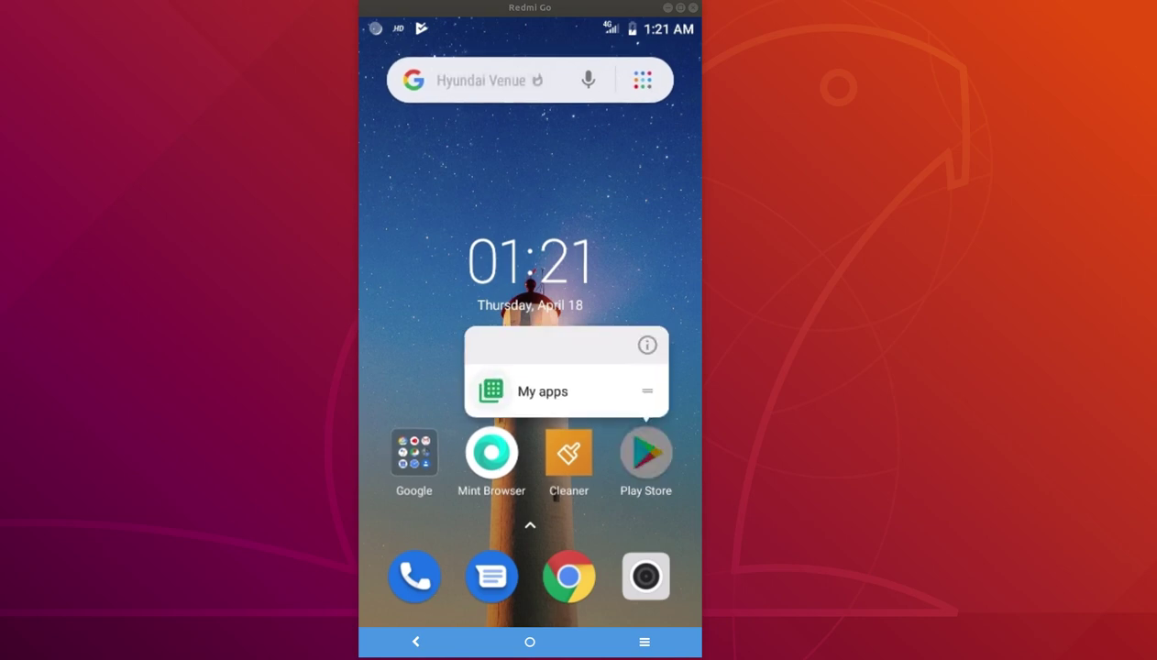
pyautogui.click(646, 452)
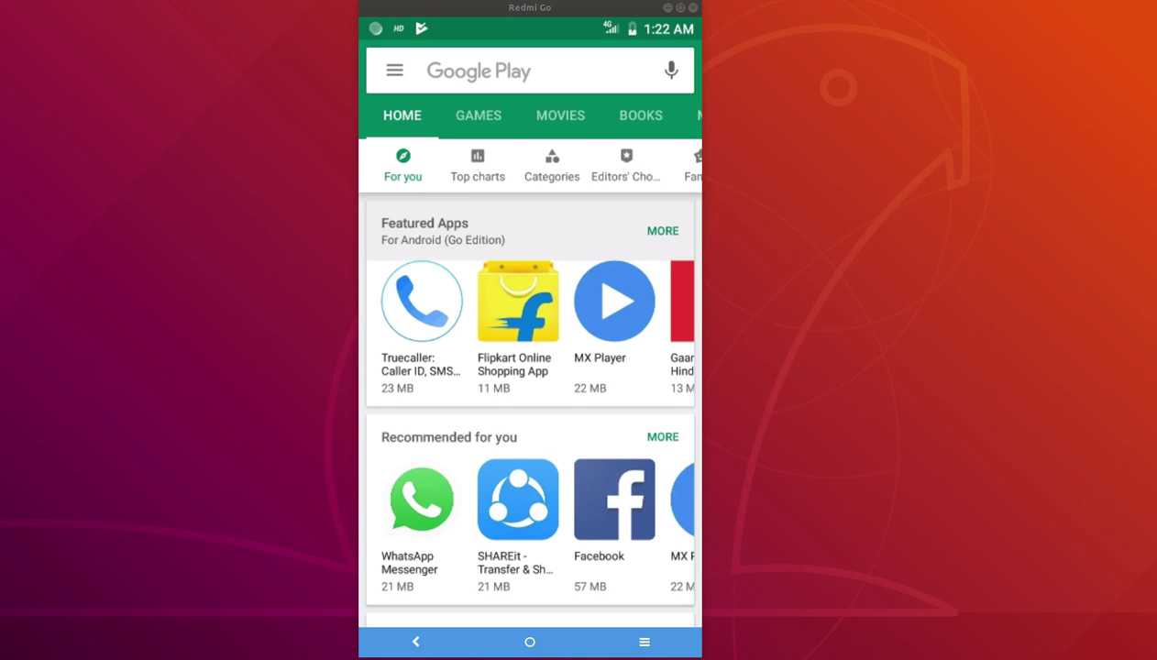
pyautogui.click(595, 226)
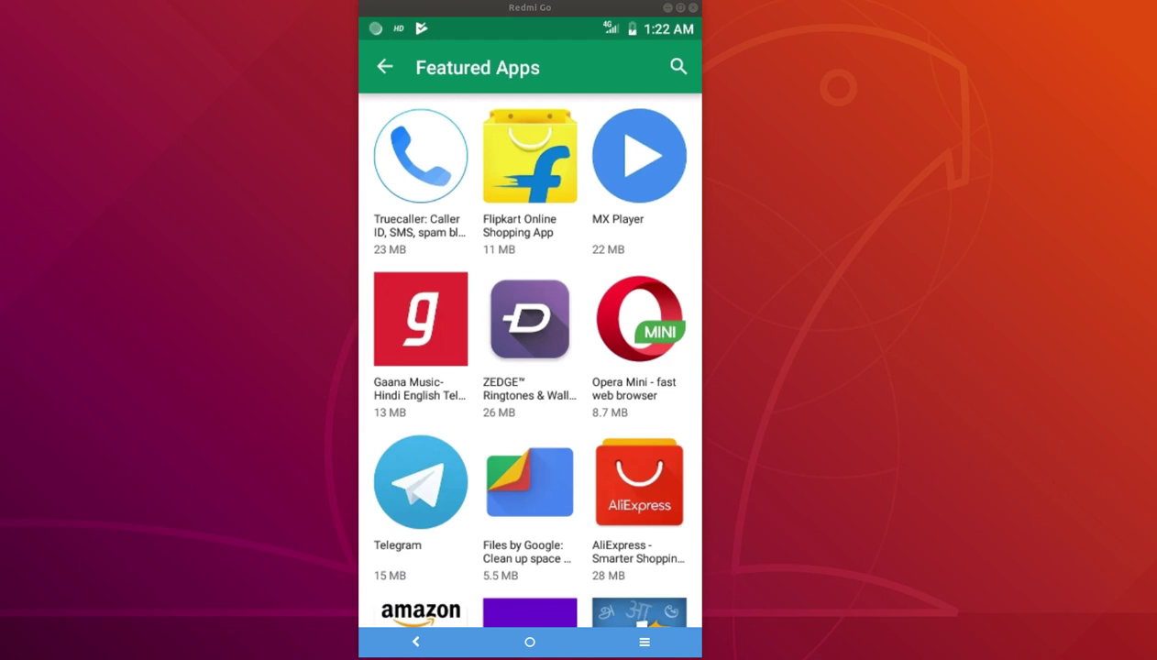
# Look through the full Featured Apps list and return to the store's home page
pyautogui.scroll(-5, 530, 367)
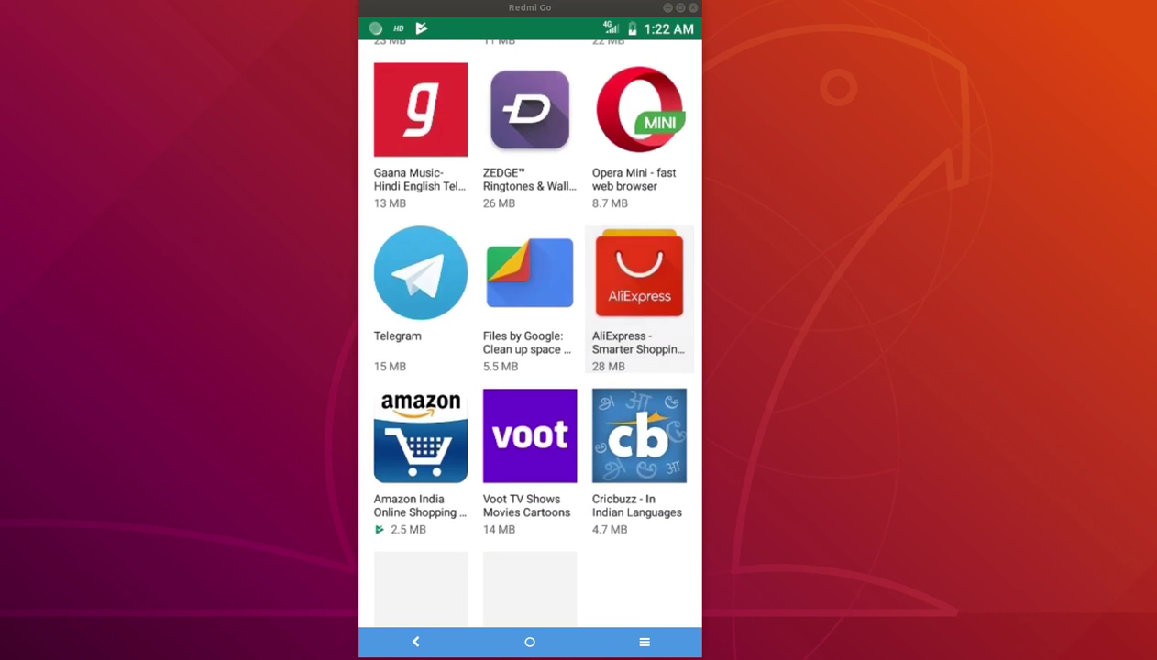
pyautogui.scroll(-5, 530, 330)
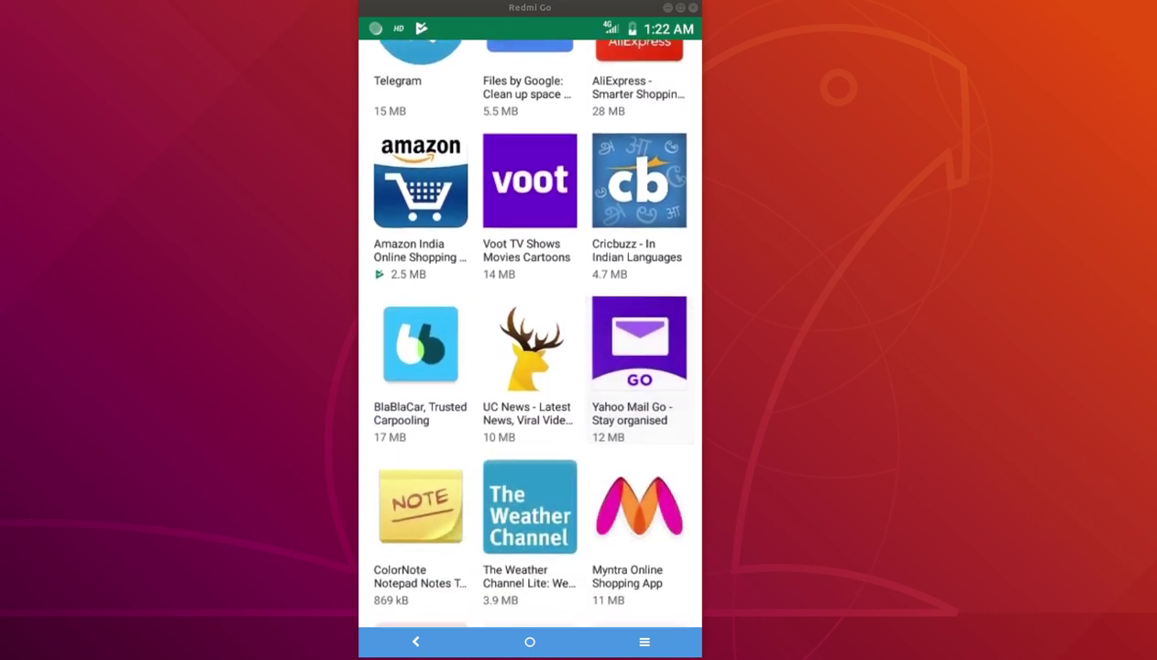
pyautogui.scroll(-10, 530, 331)
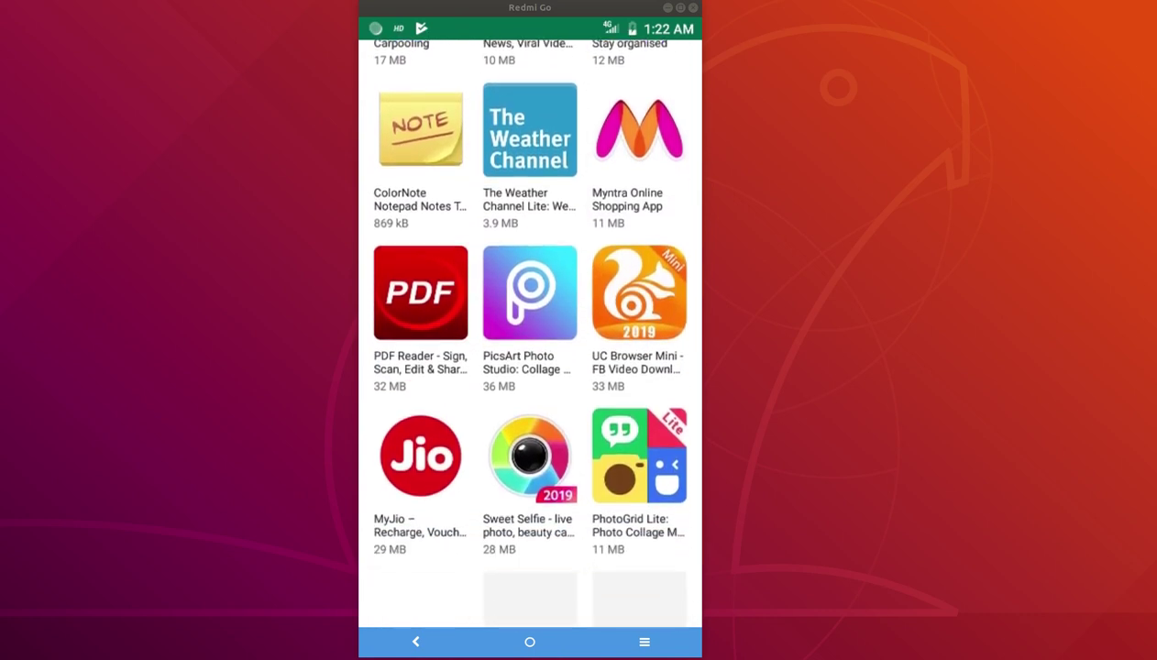
pyautogui.scroll(-6, 530, 331)
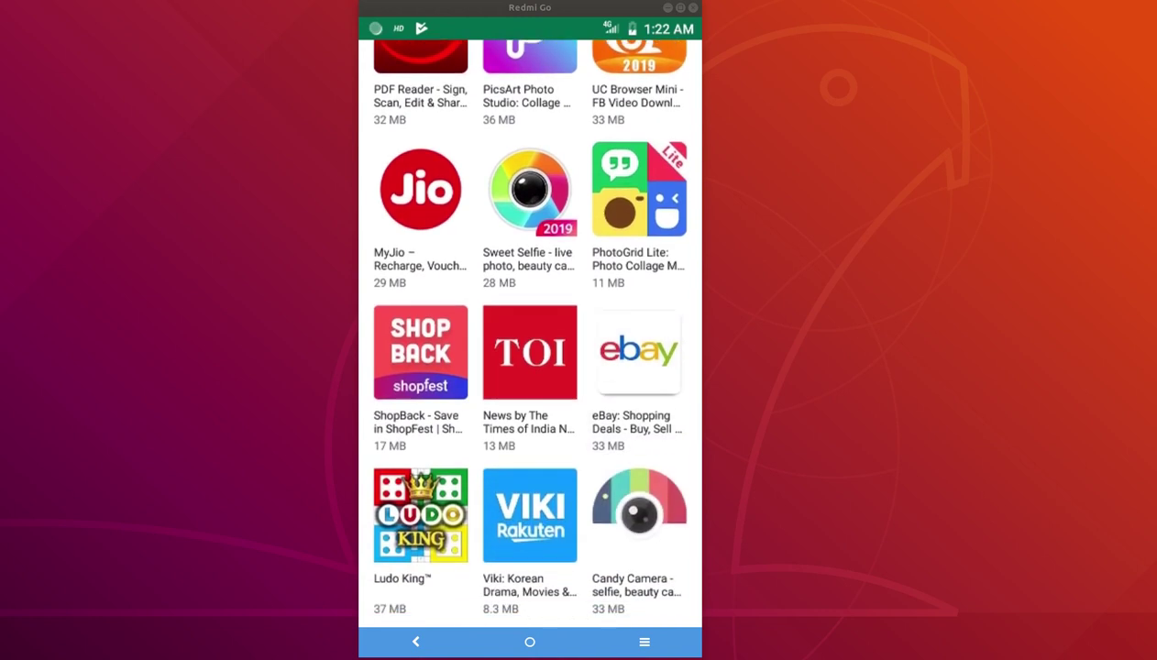
pyautogui.scroll(-1, 530, 330)
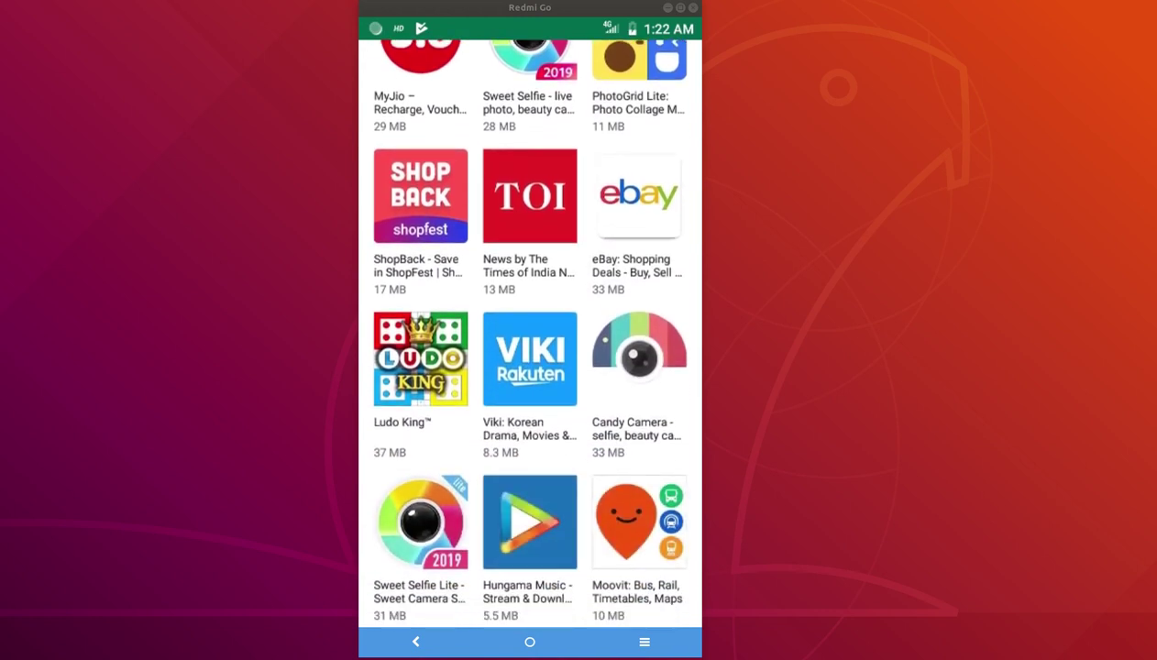
pyautogui.scroll(-4, 530, 331)
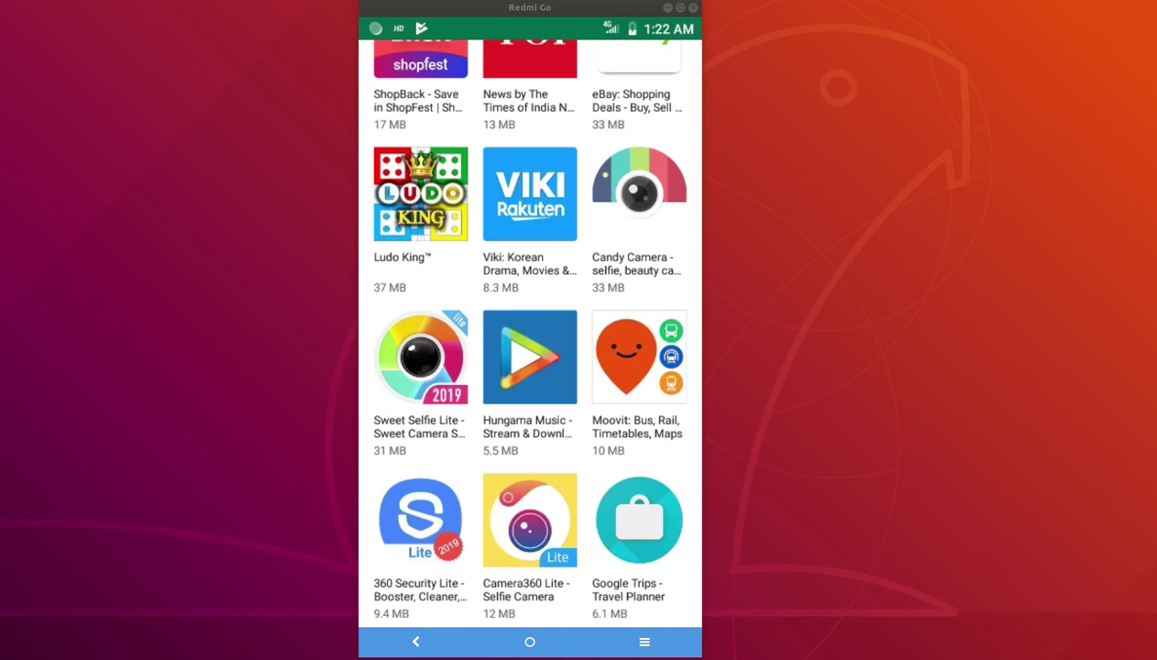
pyautogui.hotkey('ctrl', 'b')
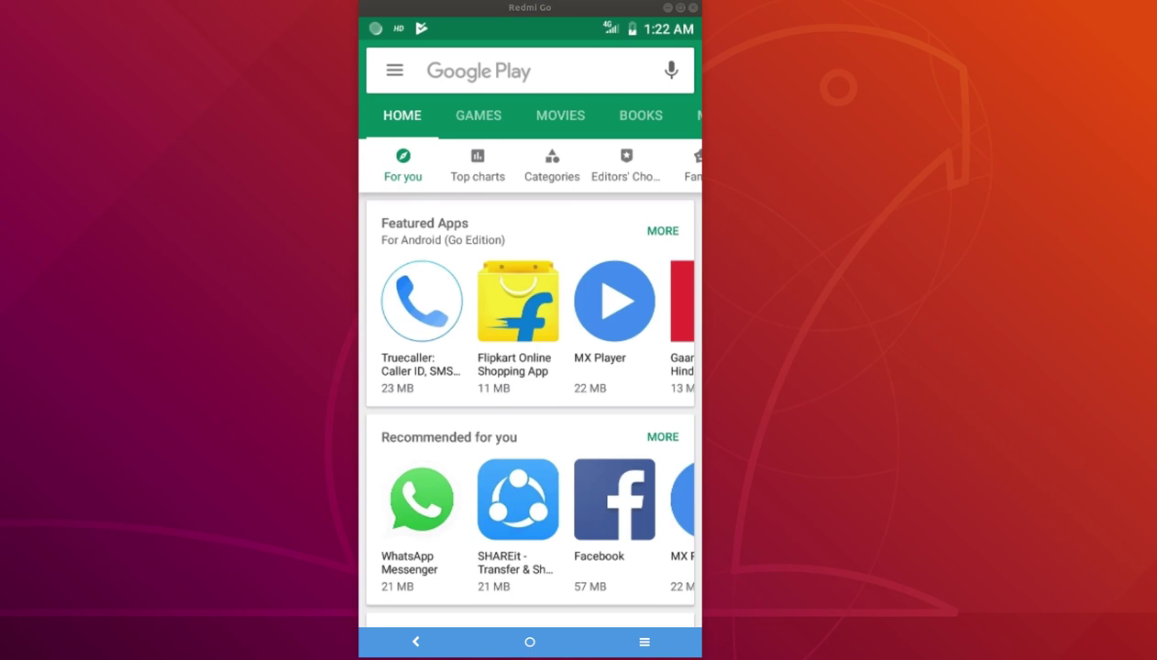
# Browse the Featured Apps row on the store's home page to see which apps it offers
pyautogui.hscroll(4, 530, 325)
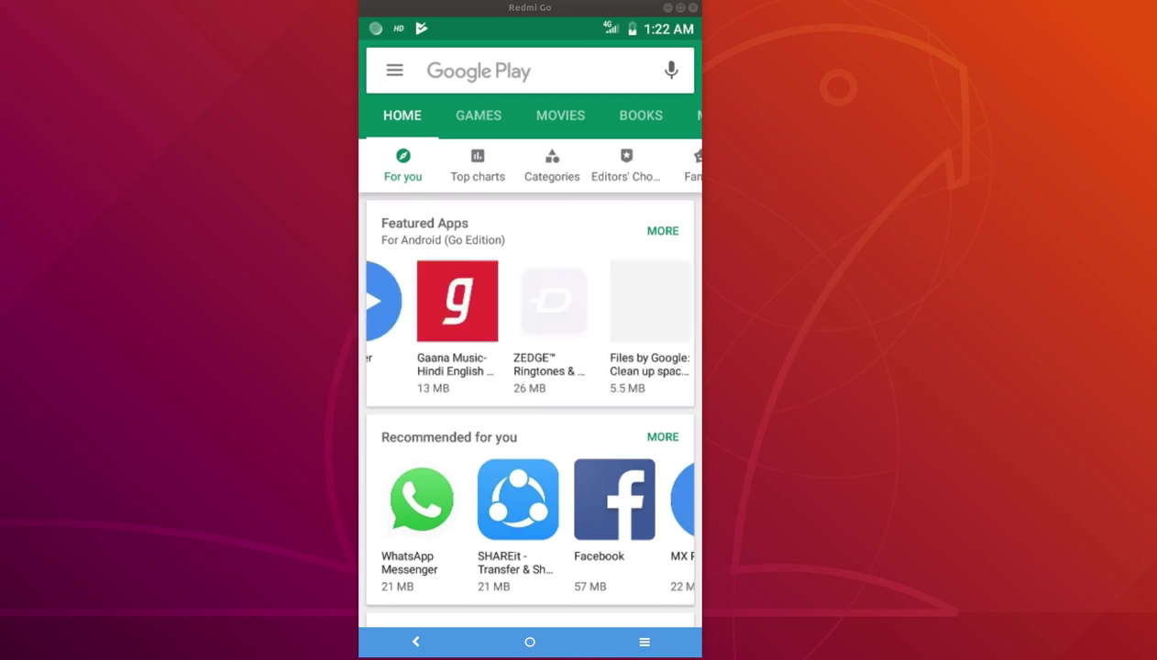
pyautogui.hscroll(10, 530, 325)
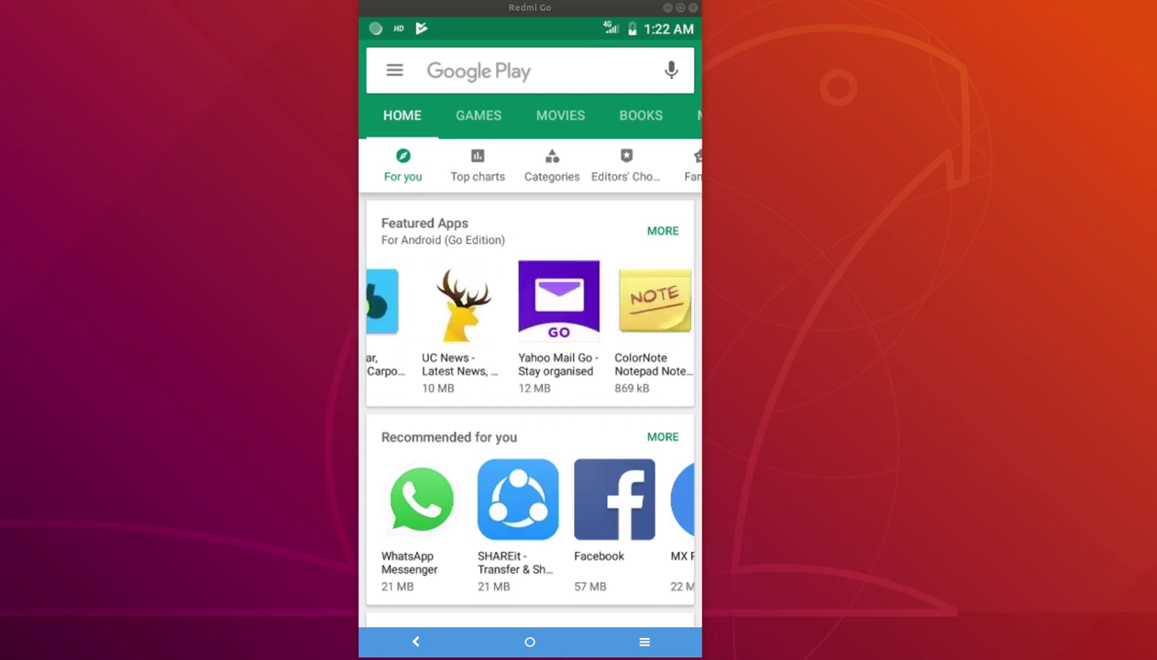
pyautogui.hscroll(10, 530, 325)
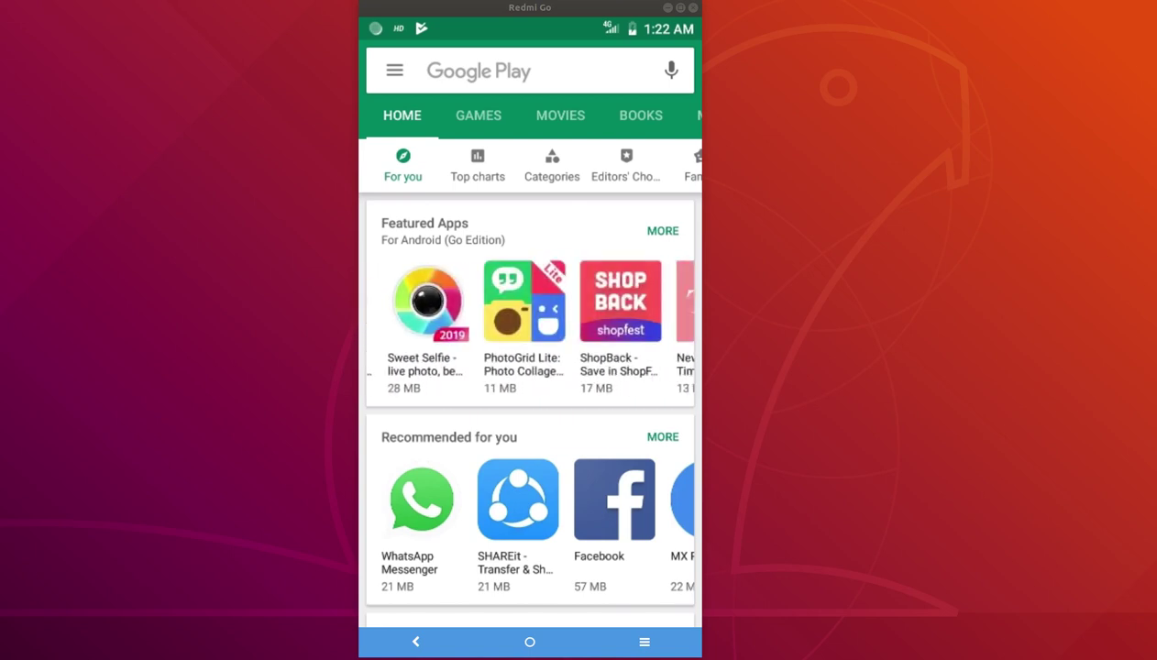
pyautogui.hscroll(10, 530, 326)
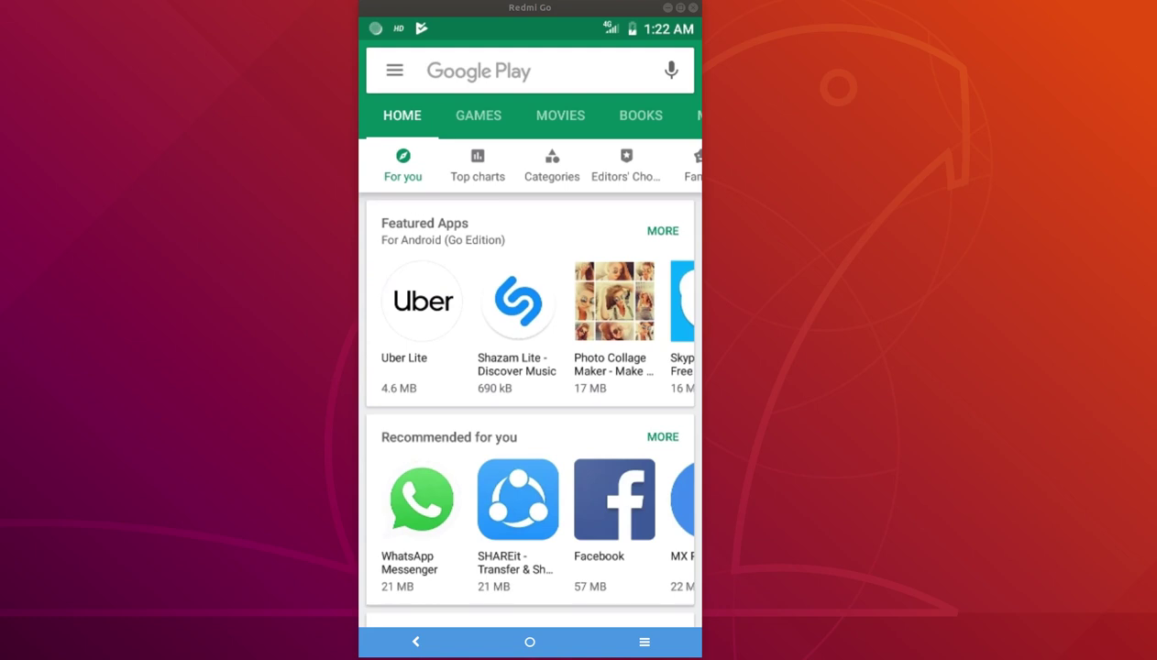
pyautogui.hscroll(-2, 530, 326)
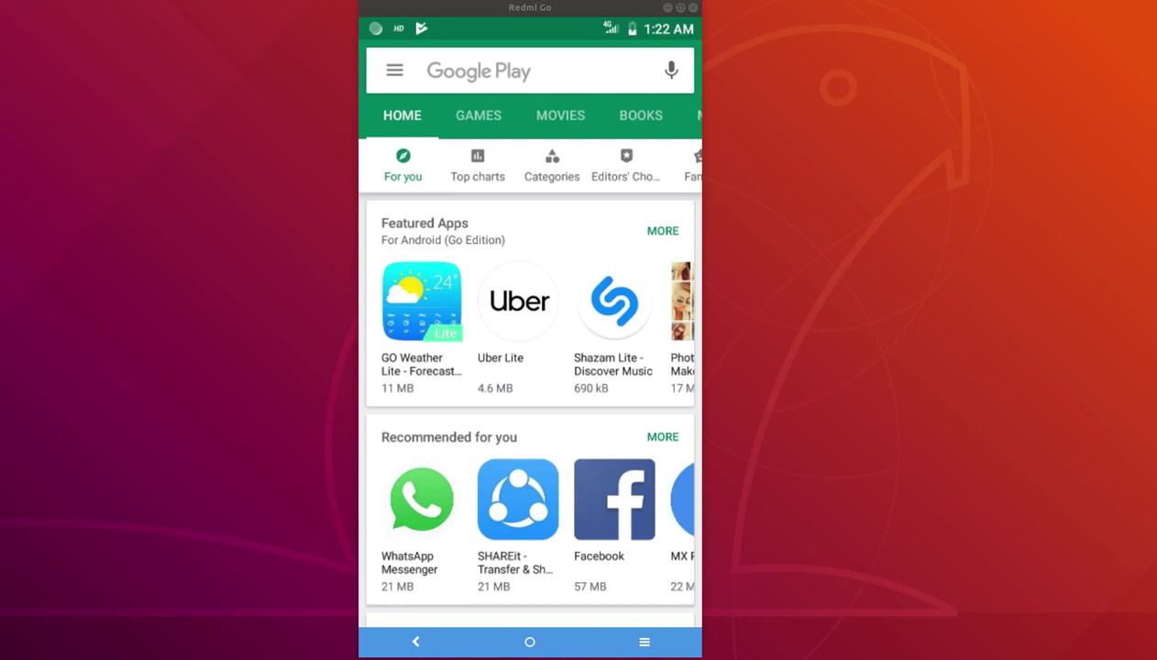
pyautogui.hscroll(-3, 530, 326)
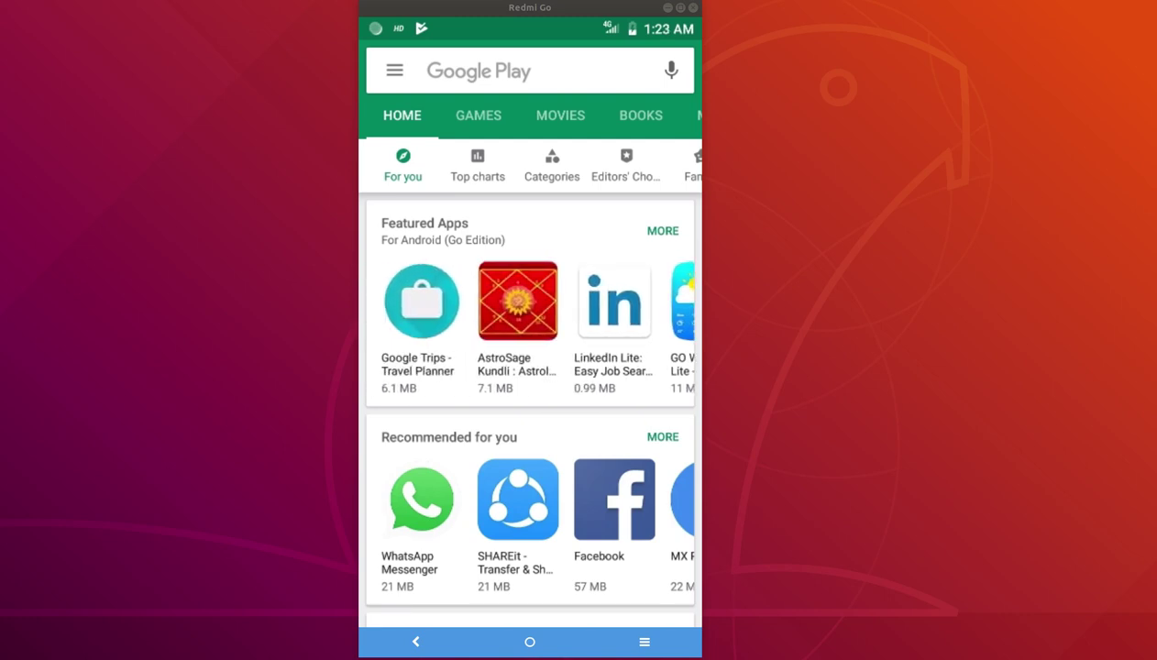
pyautogui.hscroll(-8, 530, 326)
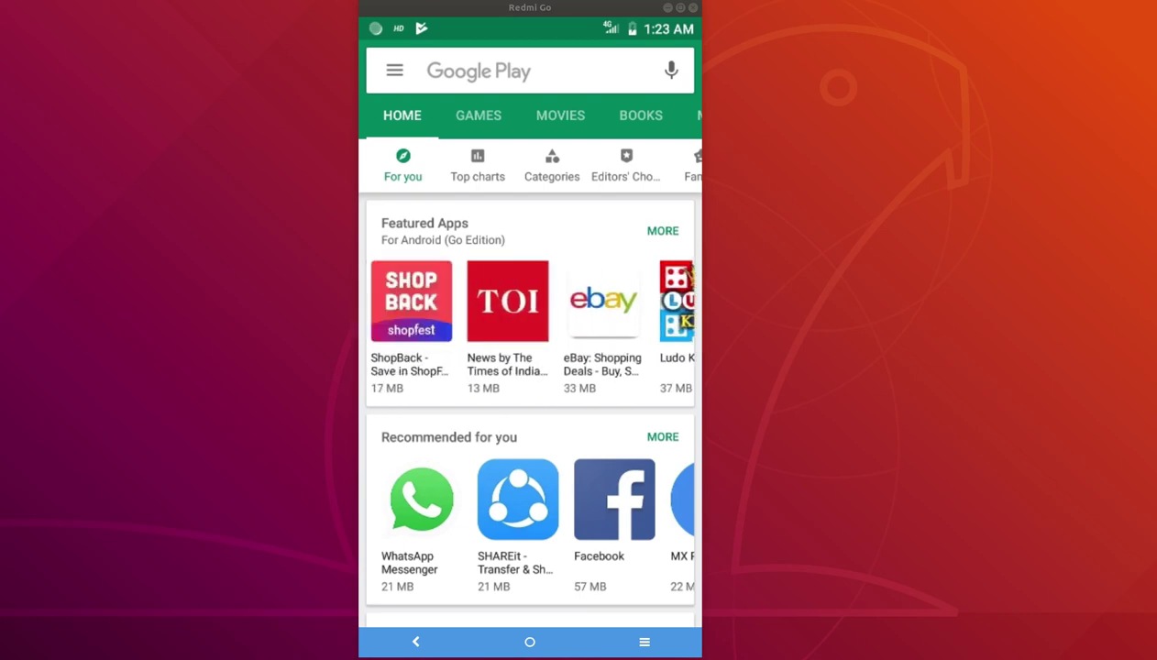
# Search the store for "go apps", look through the results and return to the home page
pyautogui.click(530, 71)
pyautogui.write('go')
pyautogui.click(451, 121)
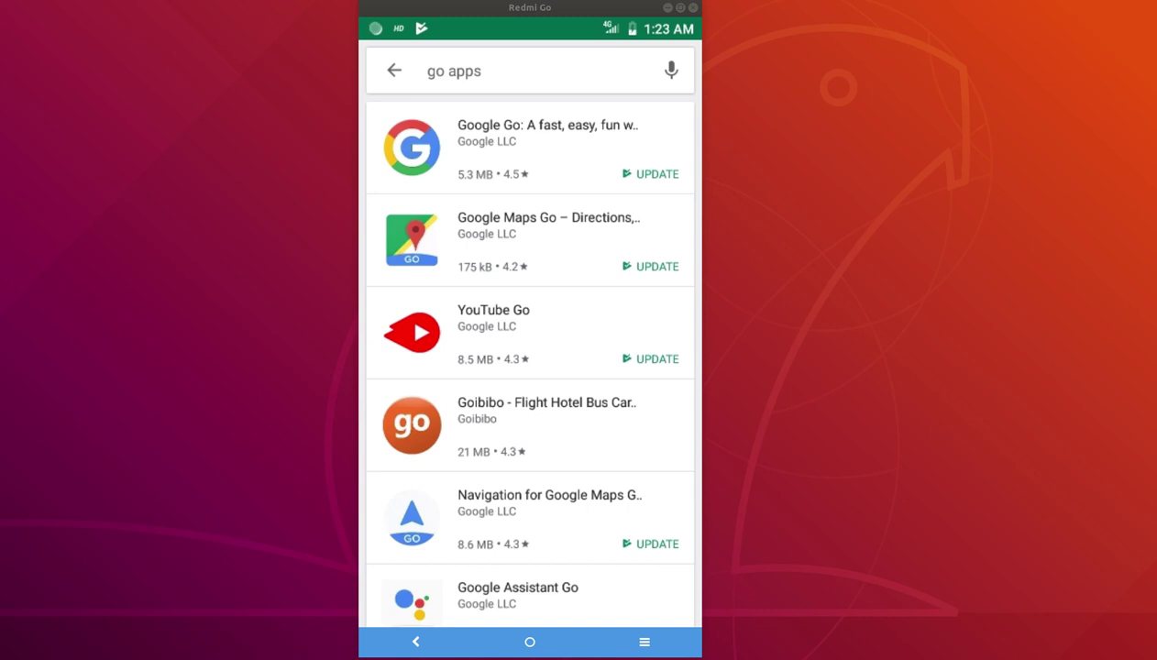
pyautogui.scroll(-5, 530, 348)
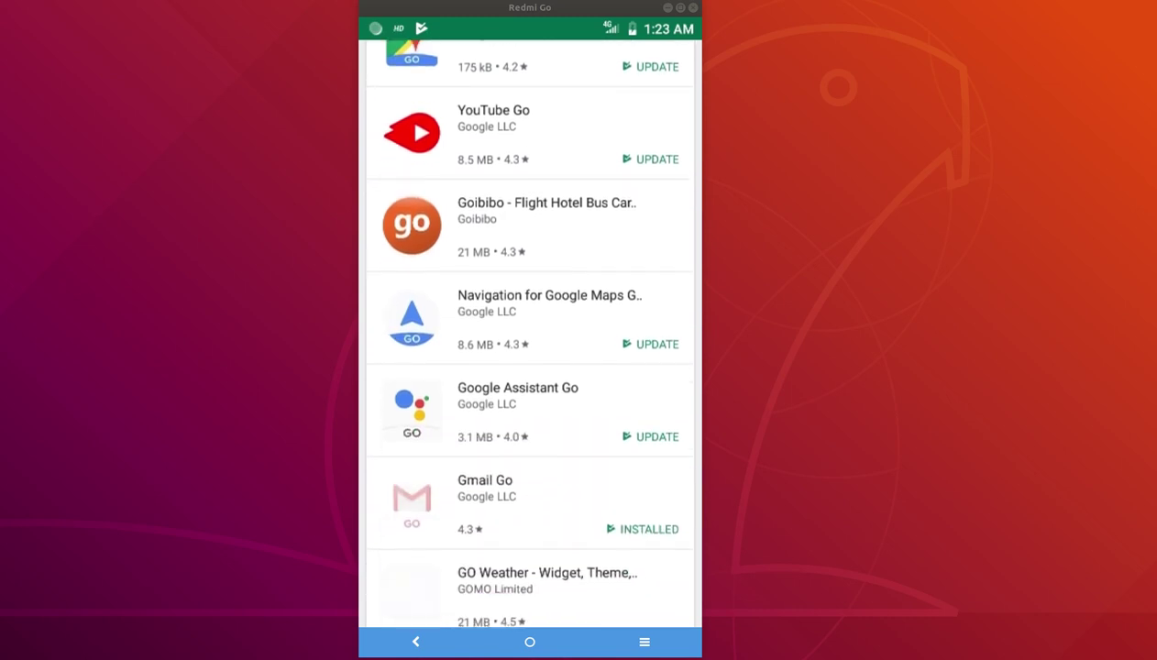
pyautogui.scroll(-3, 530, 330)
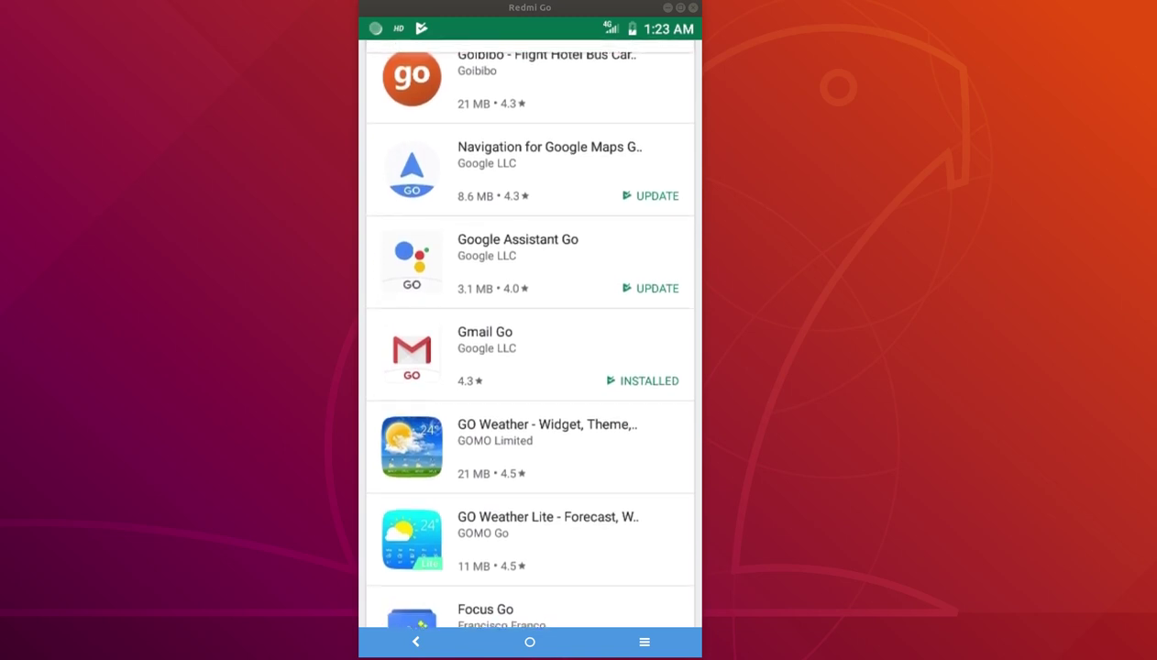
pyautogui.scroll(5, 530, 330)
pyautogui.hotkey('ctrl', 'b')
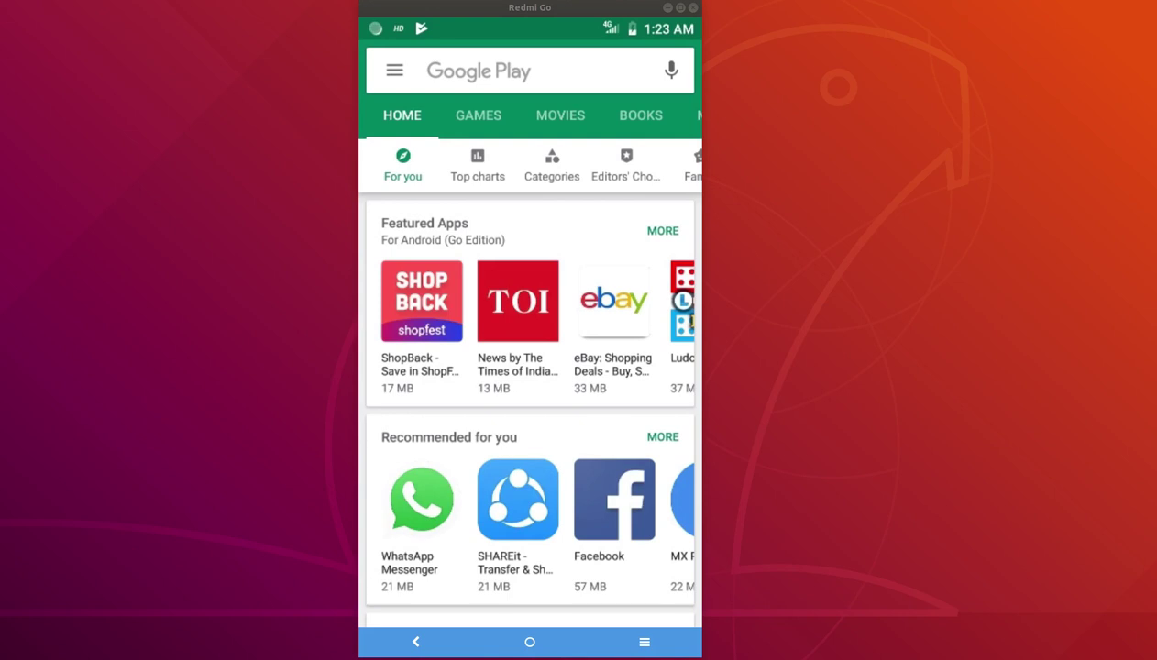
# Examine the rest of the Featured Apps row for Google's Go and other Lite apps, going to its end and back
pyautogui.hscroll(3, 530, 326)
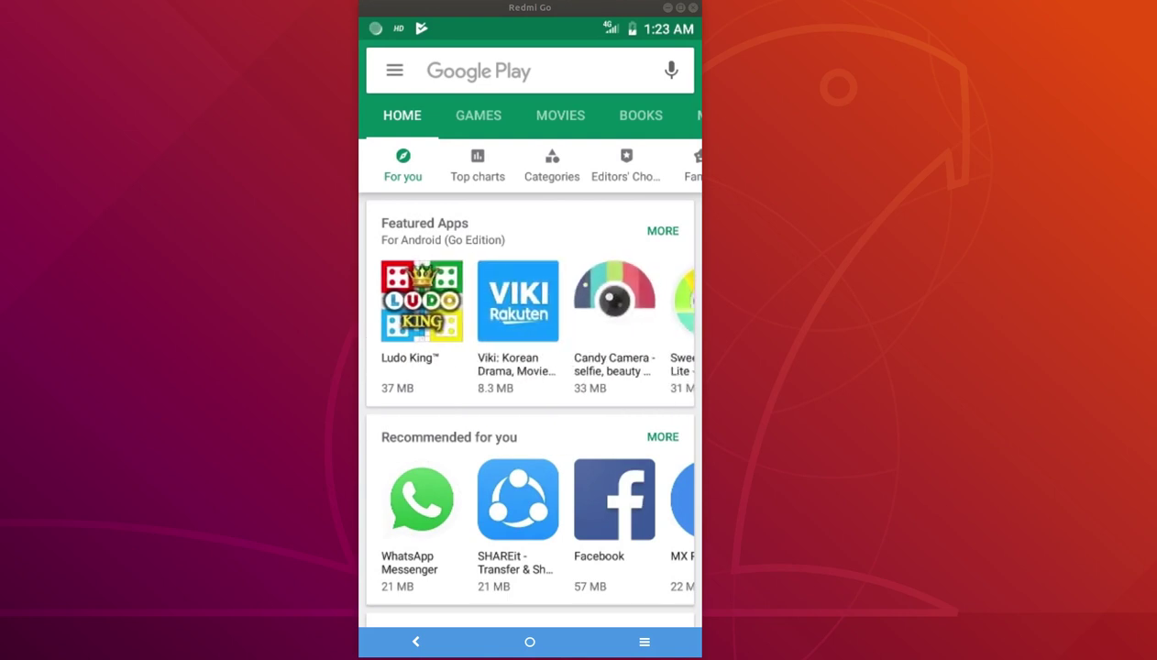
pyautogui.hscroll(3, 531, 327)
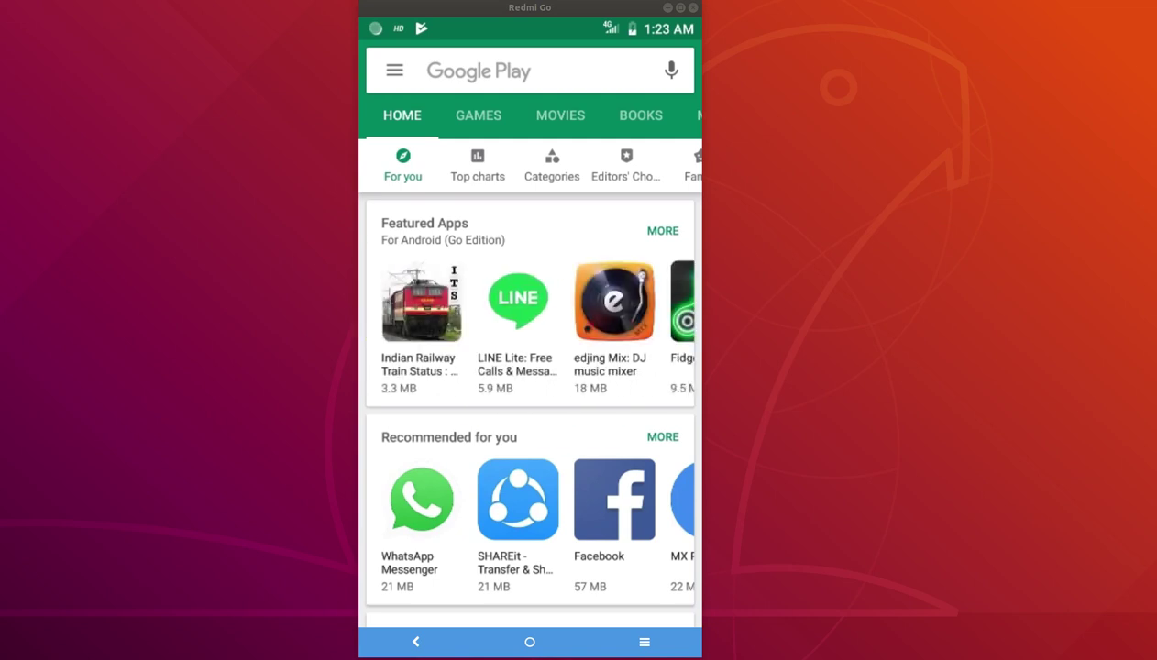
pyautogui.hscroll(3, 530, 326)
pyautogui.hscroll(3, 530, 325)
pyautogui.hscroll(8, 530, 326)
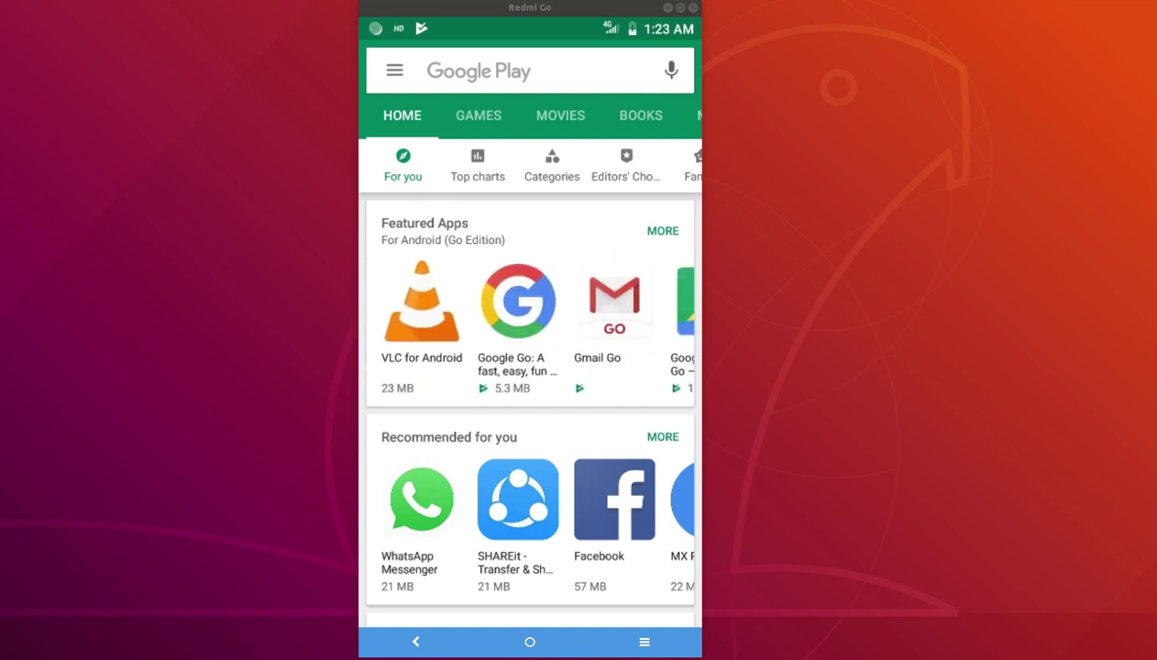
pyautogui.hscroll(1, 530, 326)
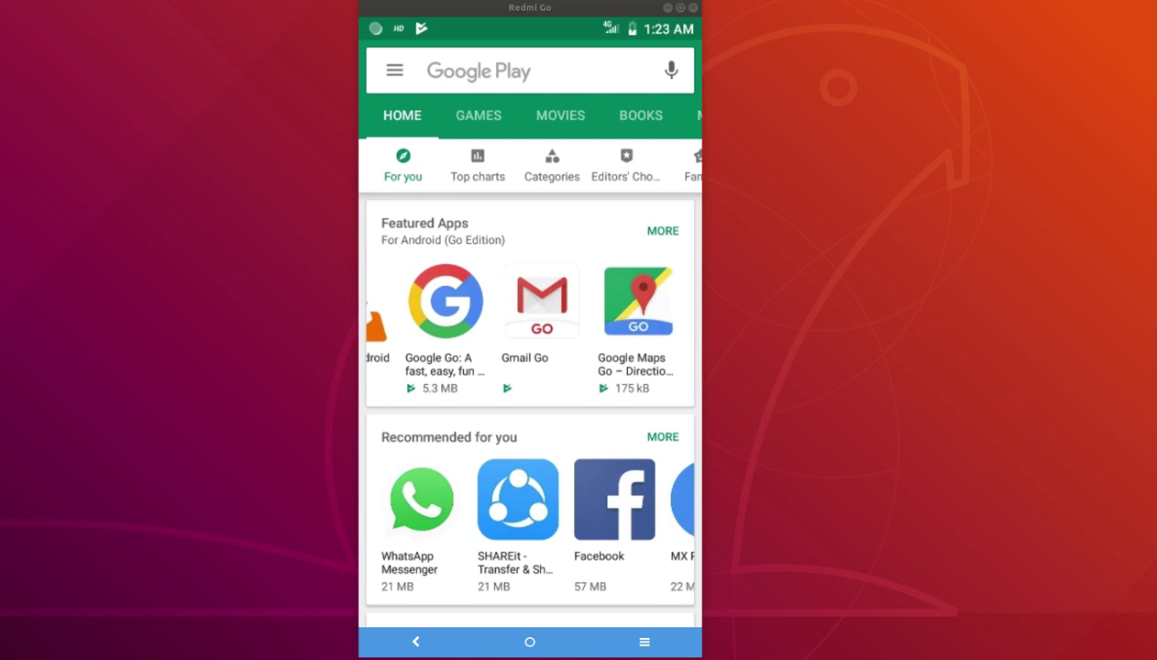
pyautogui.hscroll(-6, 530, 326)
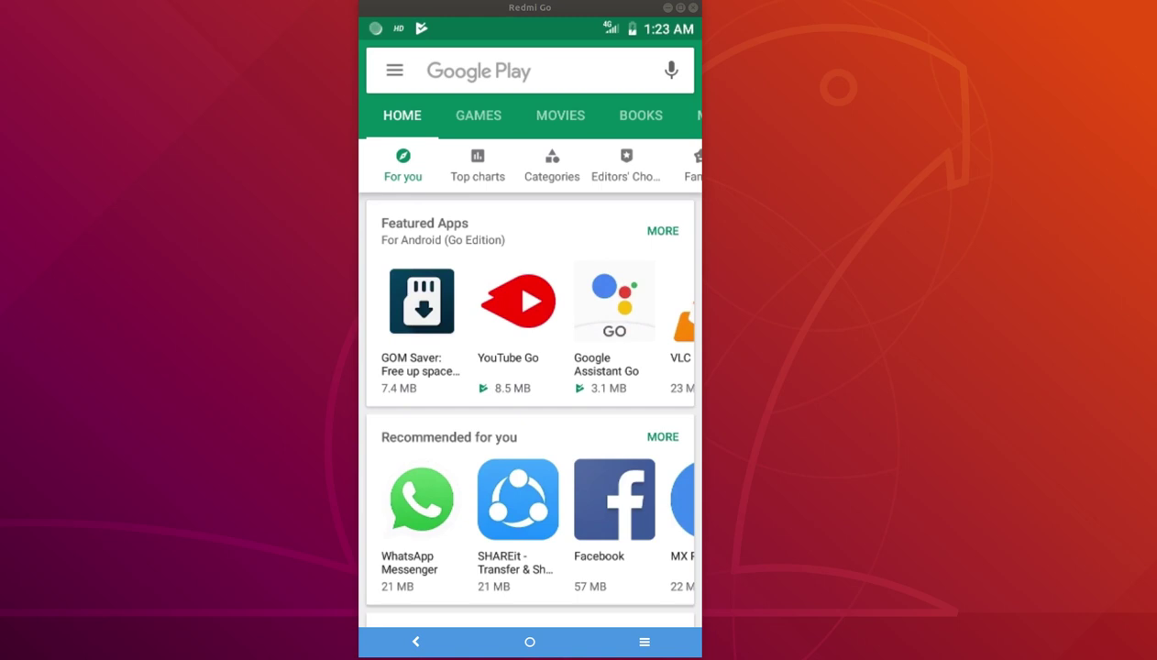
pyautogui.hscroll(-10, 531, 325)
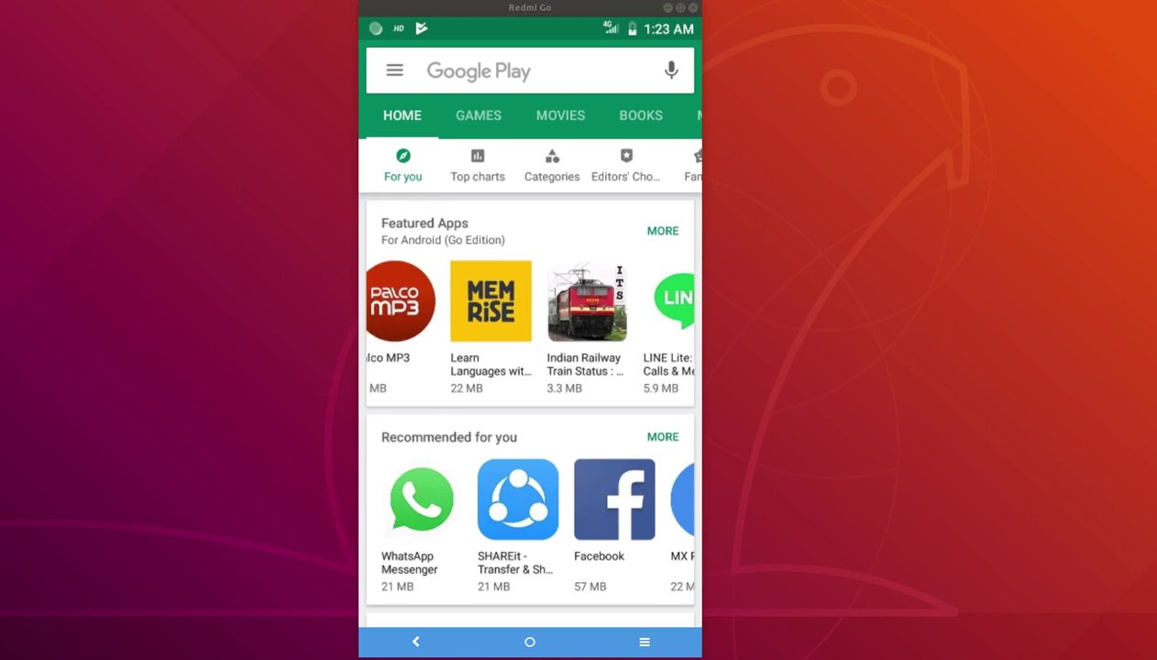
pyautogui.hscroll(-8, 530, 325)
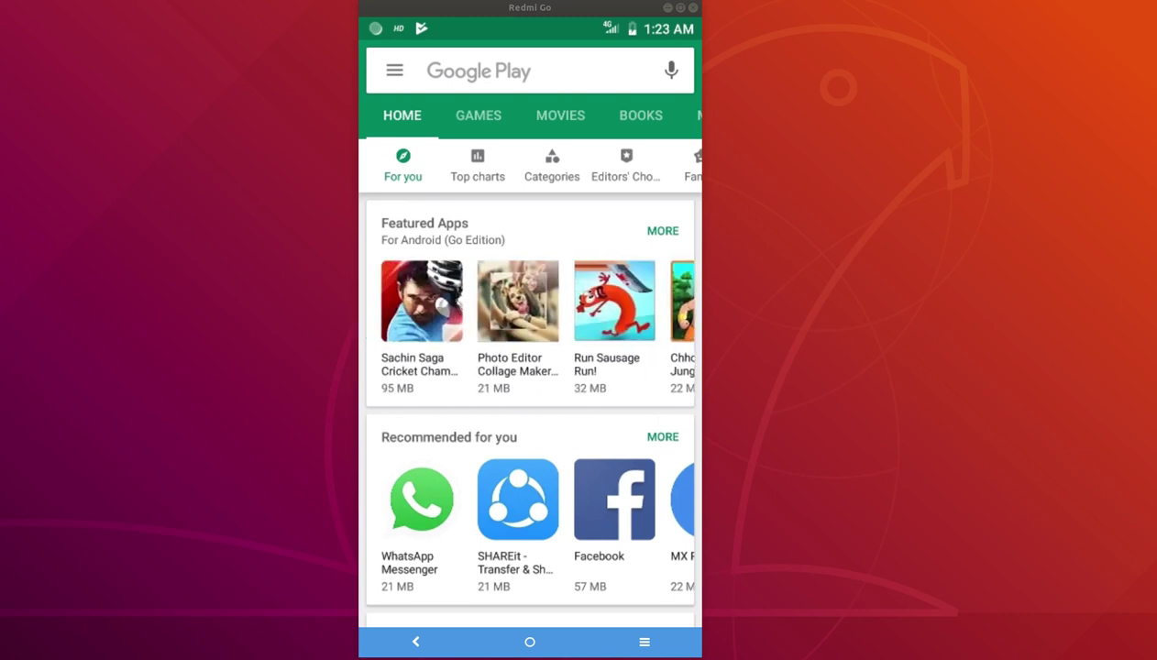
pyautogui.hscroll(-8, 530, 326)
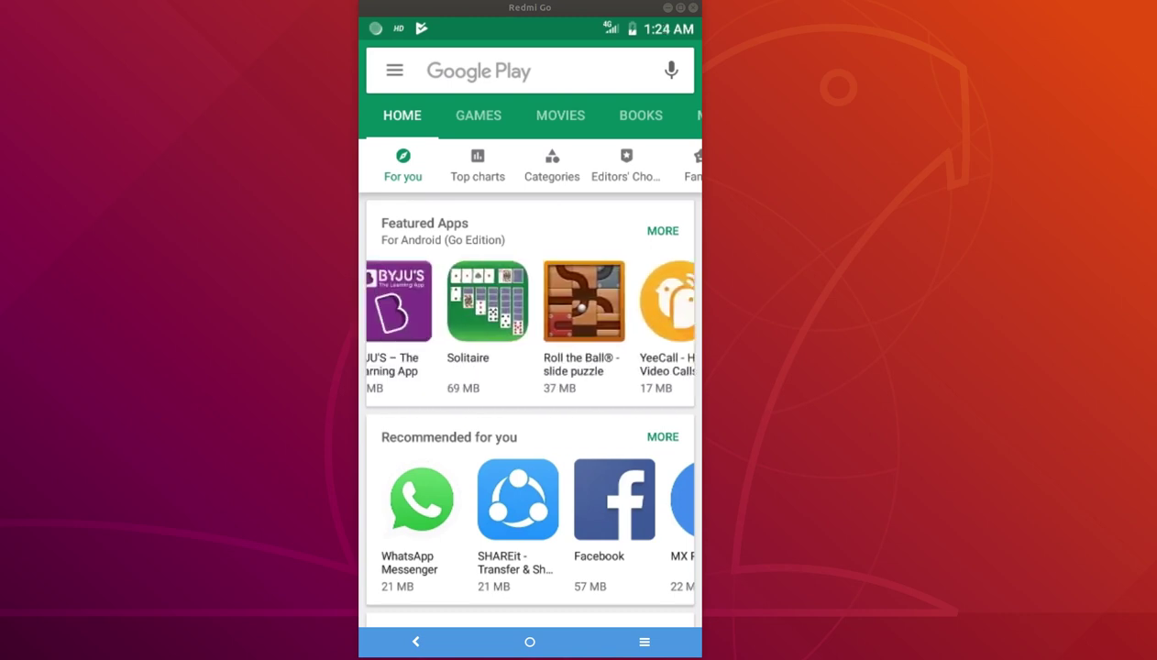
pyautogui.hscroll(-8, 530, 326)
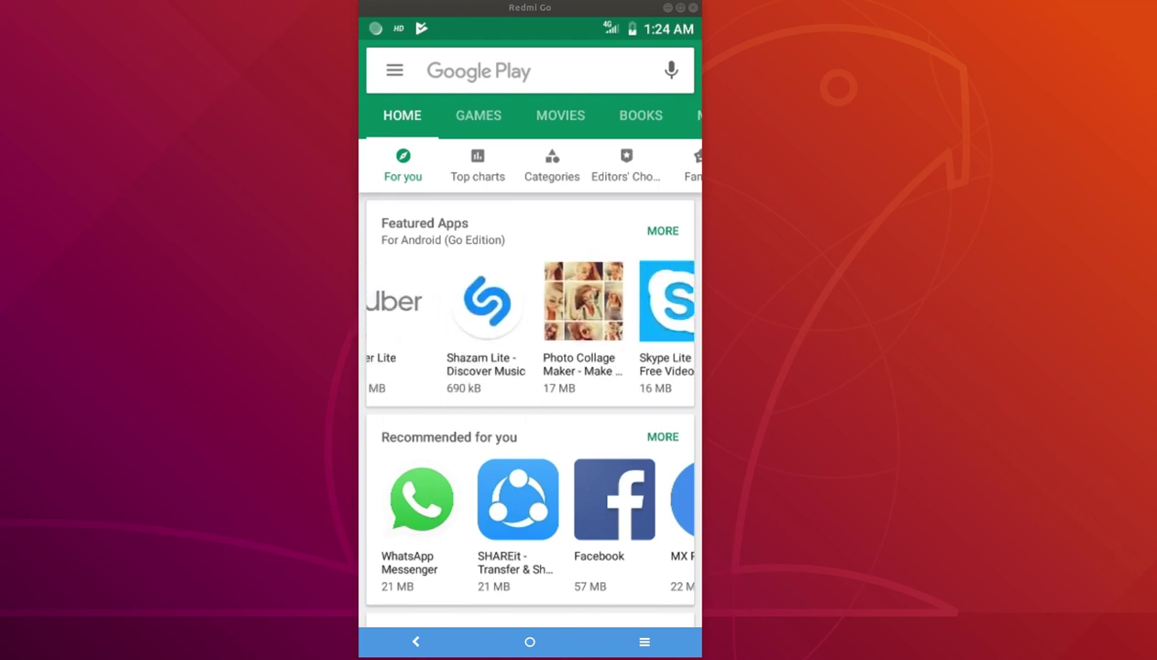